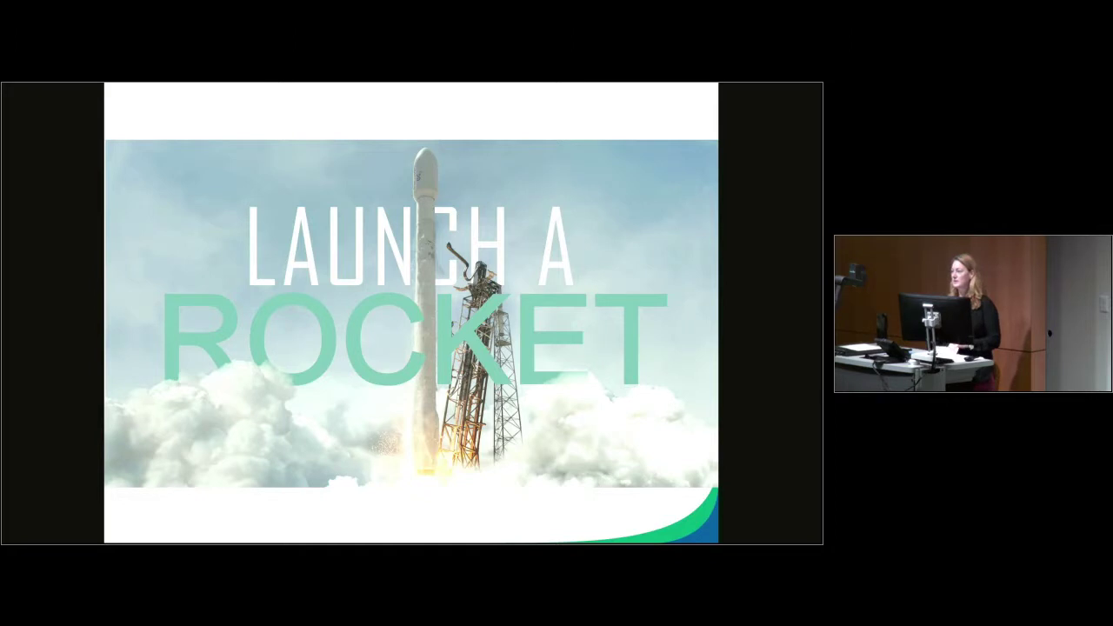
{"action": "key", "text": "Right"}
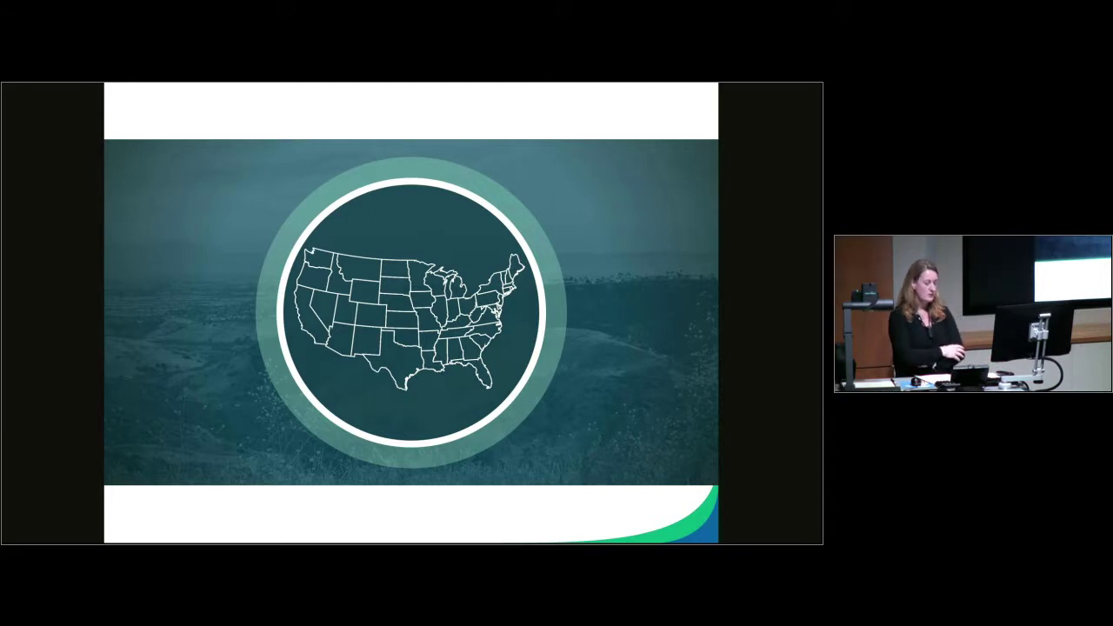
{"action": "key", "text": "Right"}
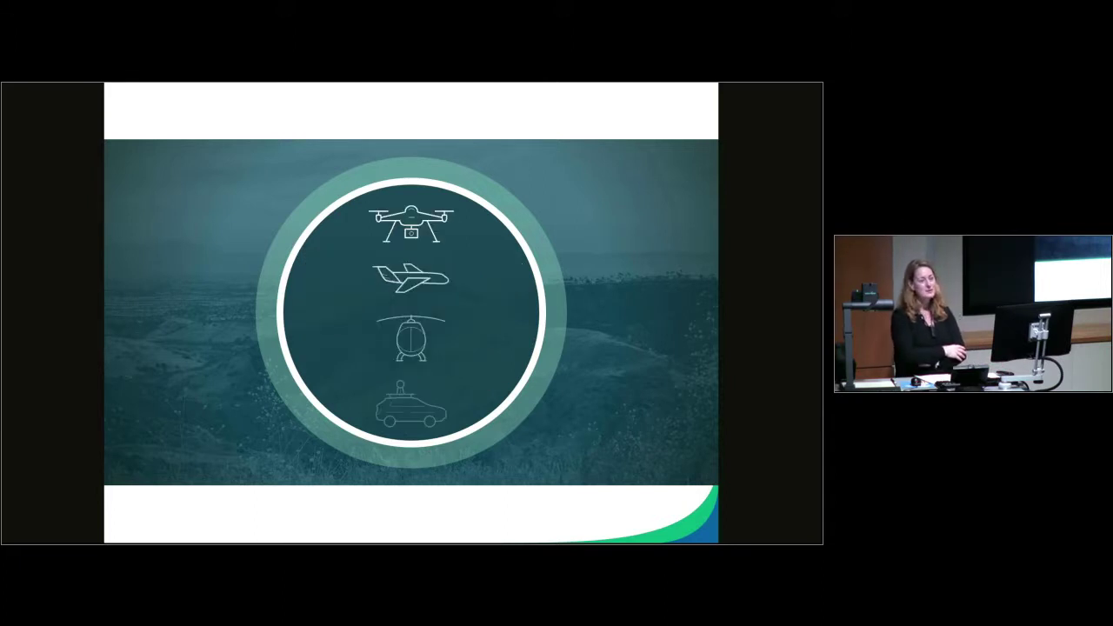